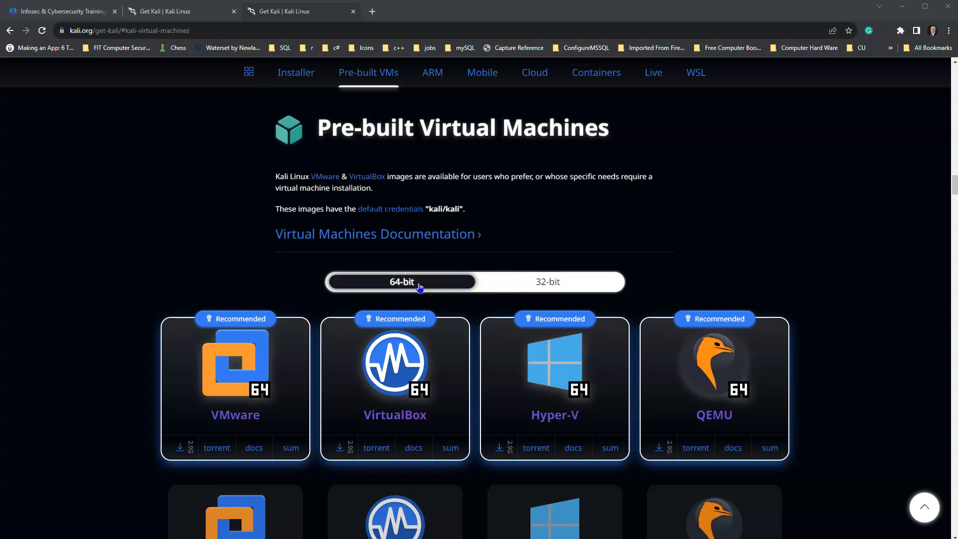
Step: Download the recommended 64-bit VirtualBox image from the Kali Linux pre-built virtual machines
click(402, 402)
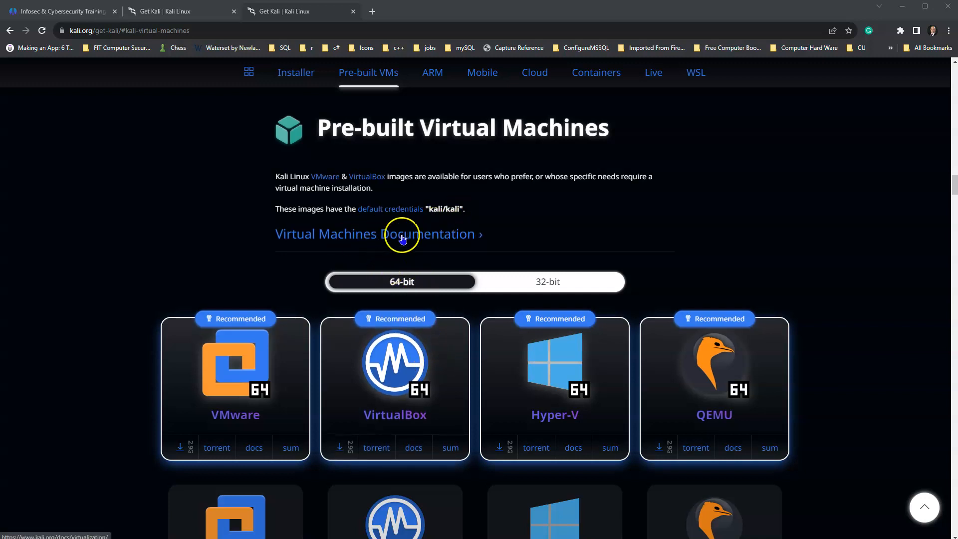
click(403, 374)
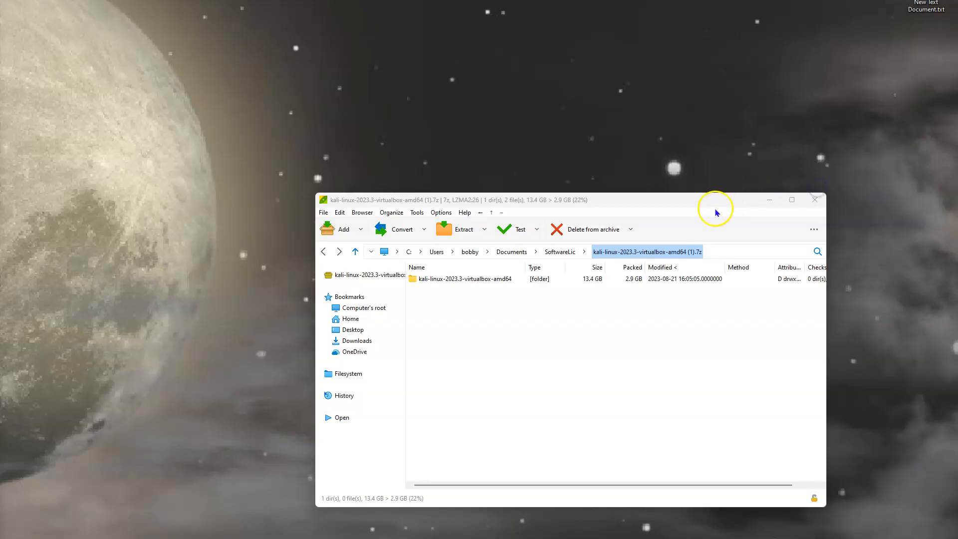
Step: Extract the kali-linux-2023.3-virtualbox-amd64 (1).7z archive into a new folder in SoftwareLic and move the original archive to the Recycle Bin
drag(717, 200, 579, 132)
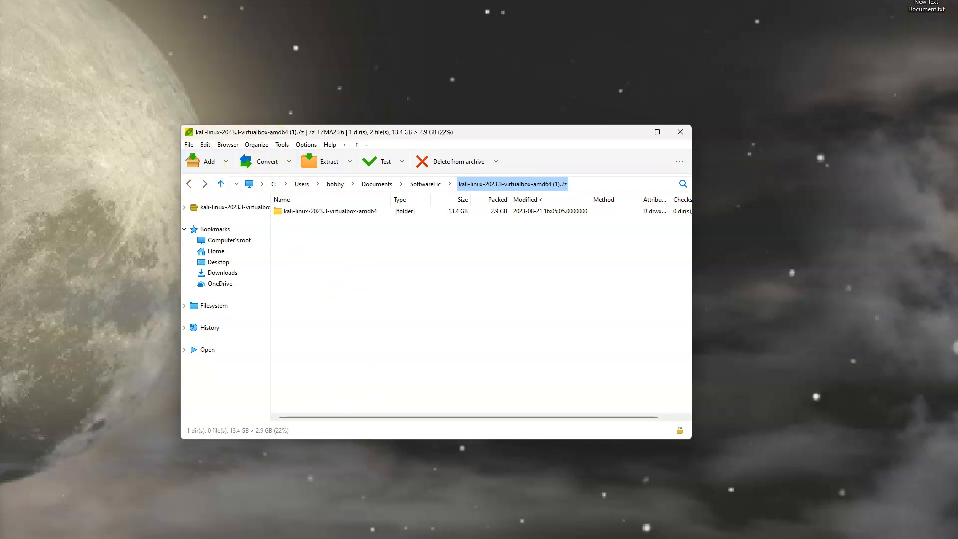
click(330, 144)
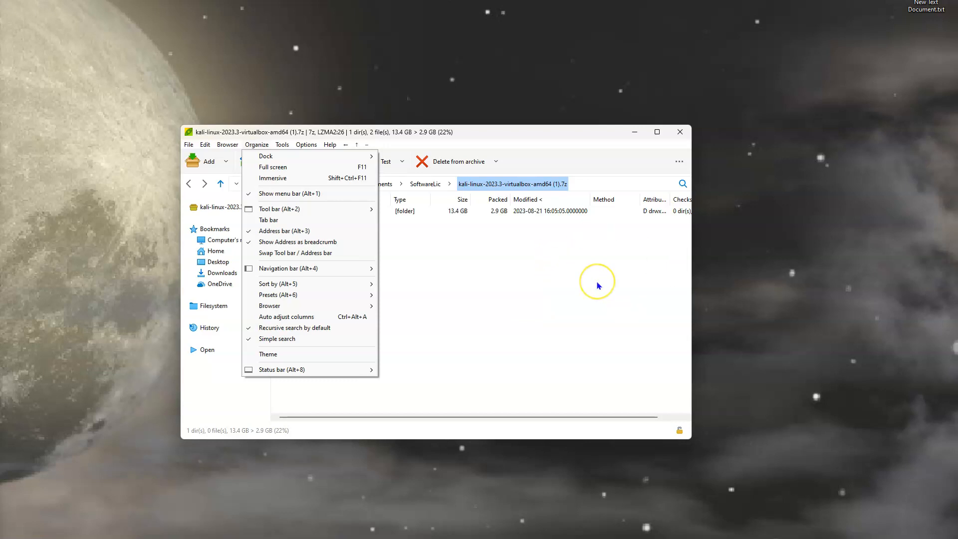
click(580, 309)
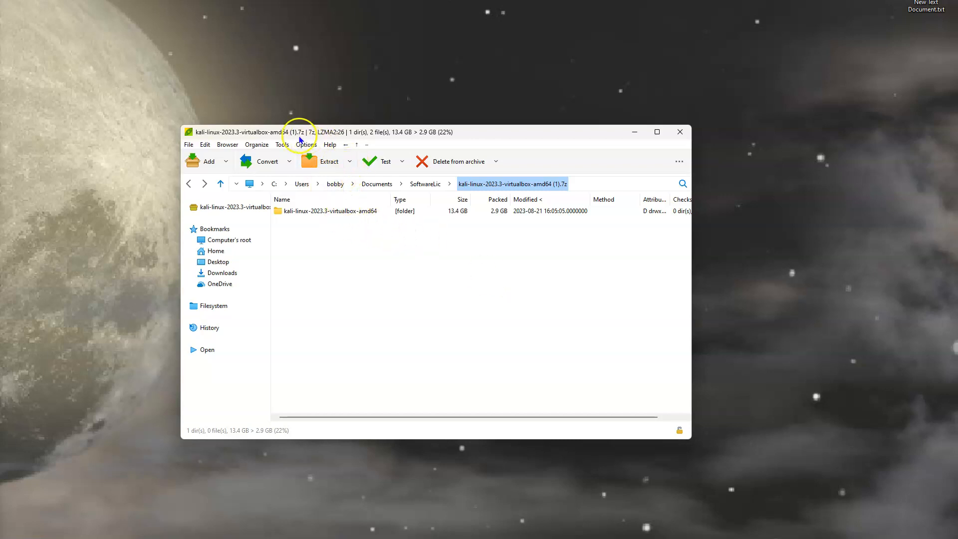
click(285, 211)
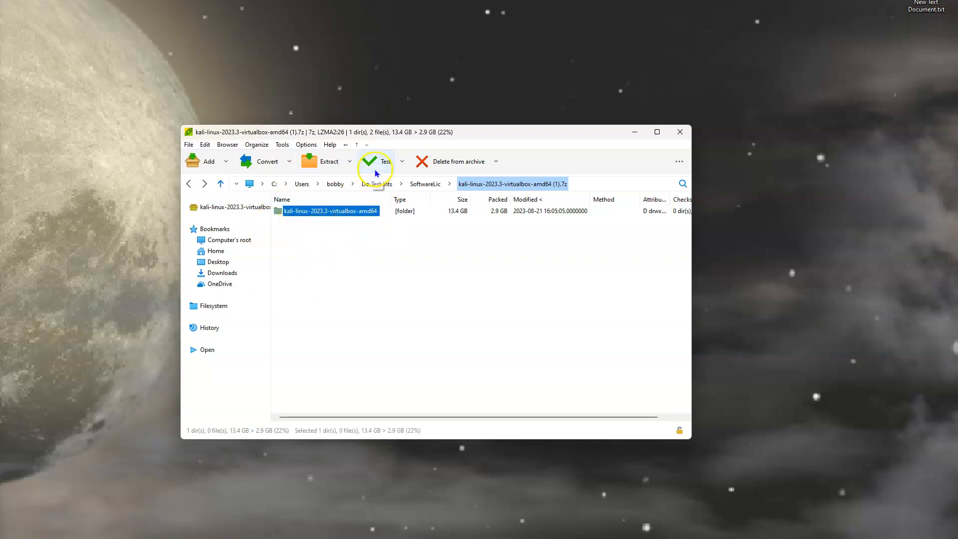
click(312, 165)
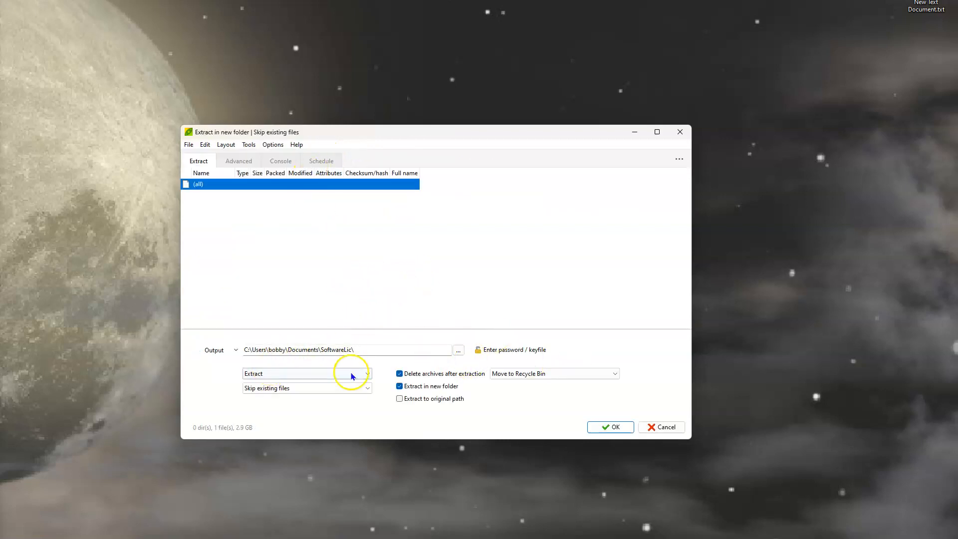
click(617, 427)
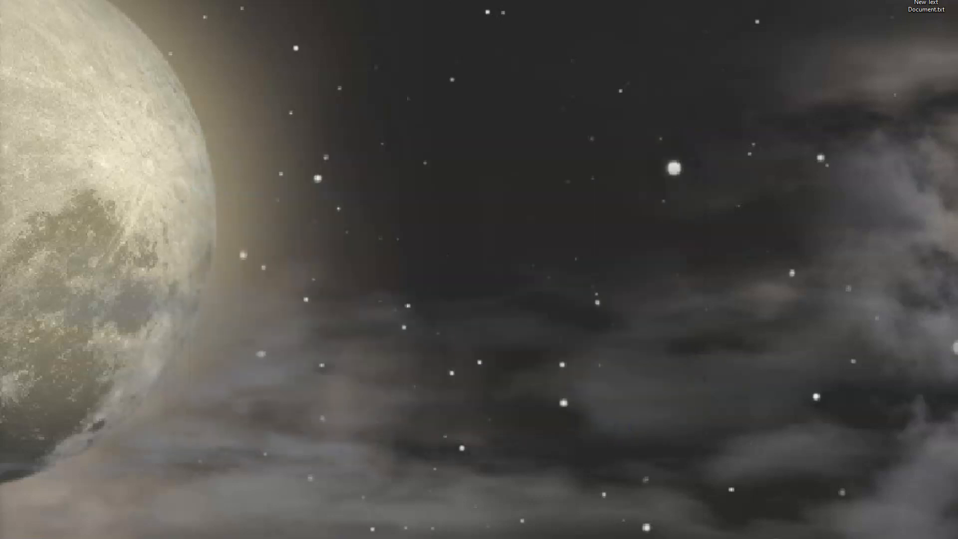
drag(327, 103, 377, 106)
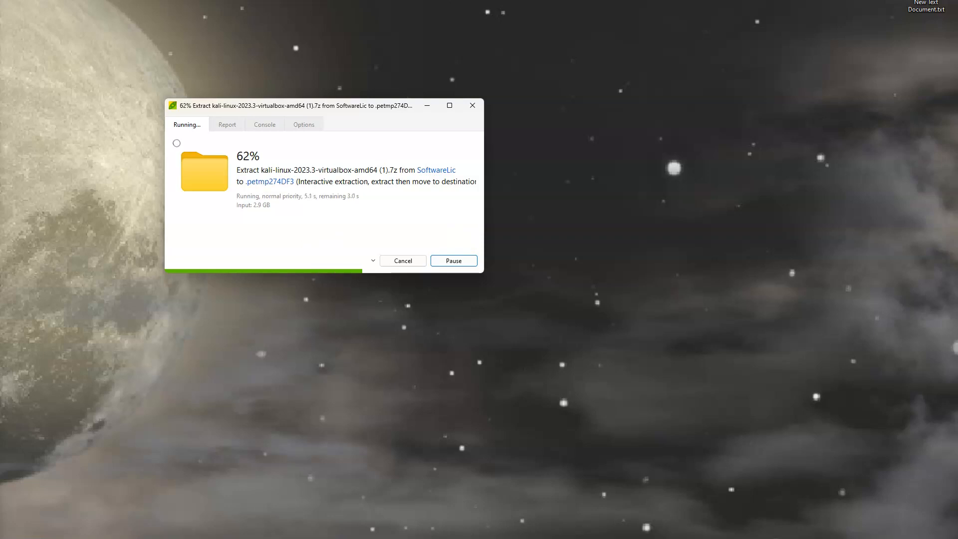
click(133, 464)
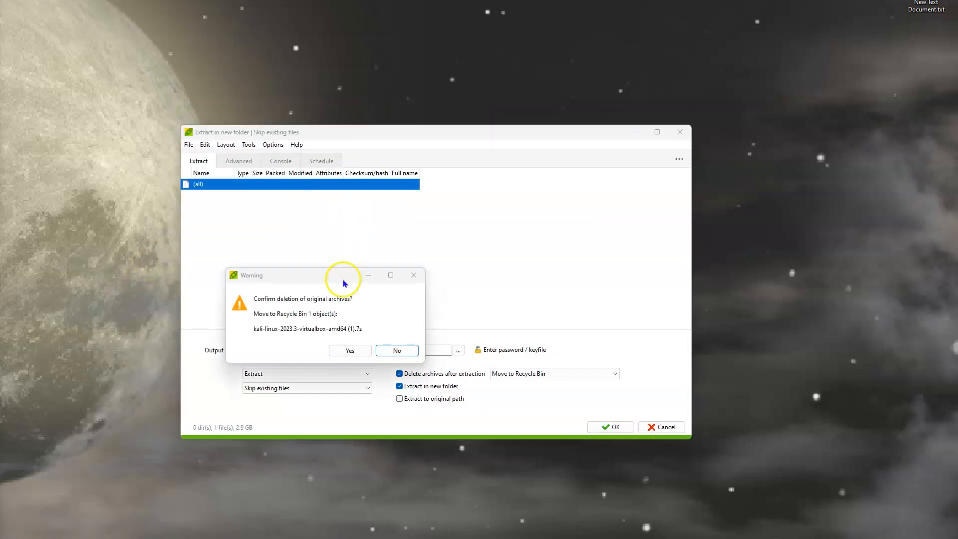
click(347, 353)
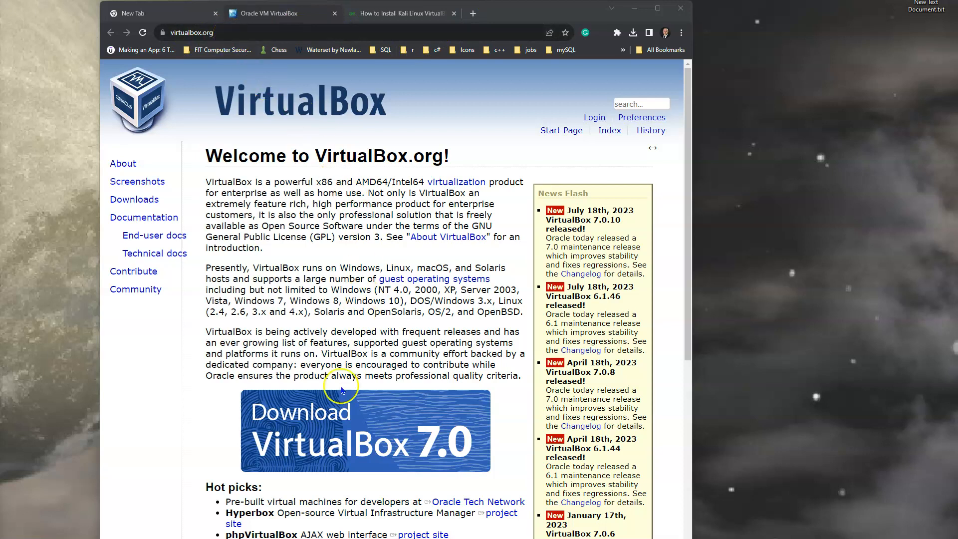
Step: Open the VirtualBox 7.0 download page from virtualbox.org and go to the 7.0.10 packages
scroll(337, 426, down, 2)
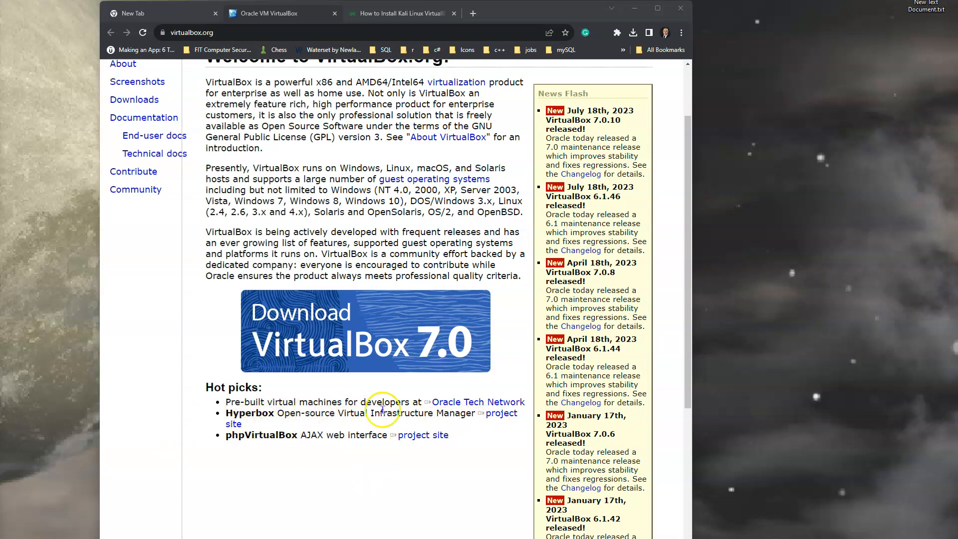
scroll(320, 343, up, 1)
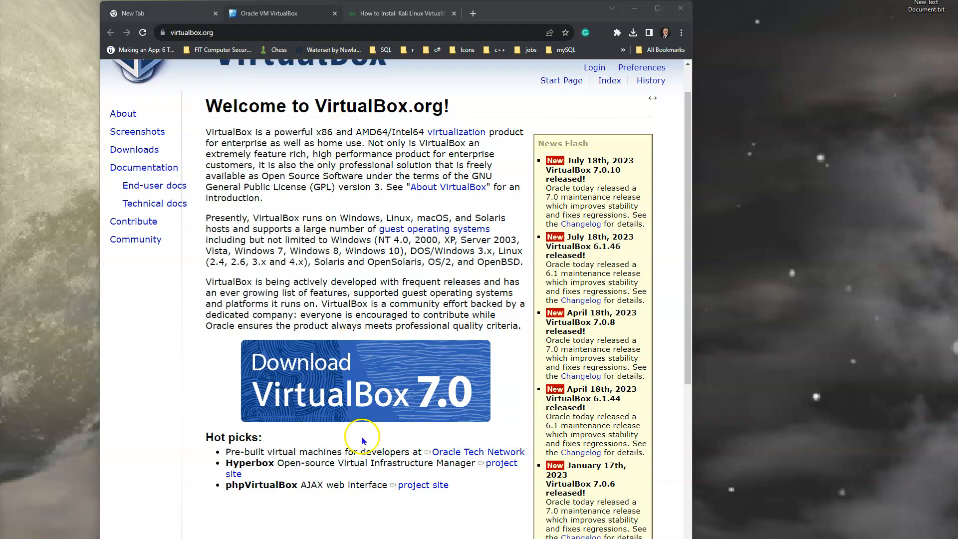
click(379, 377)
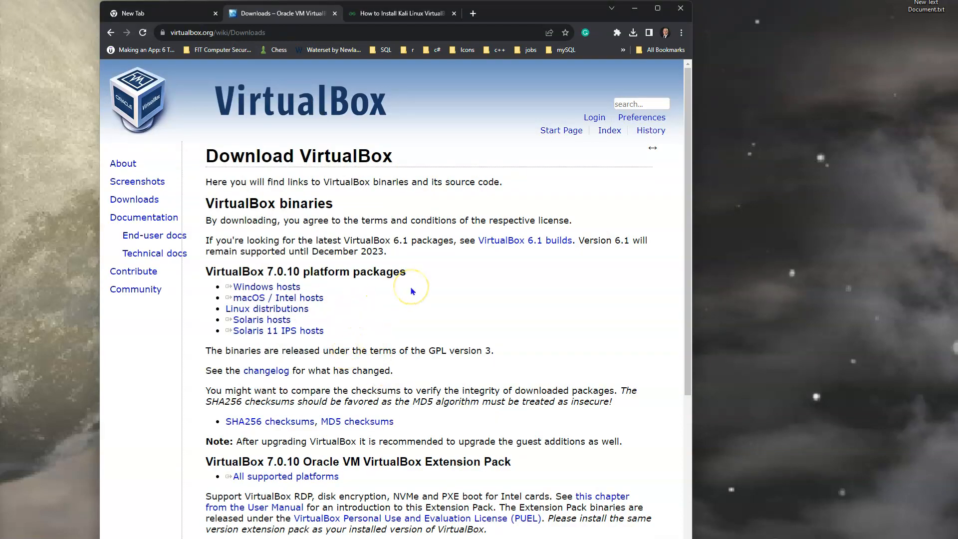
scroll(412, 291, down, 4)
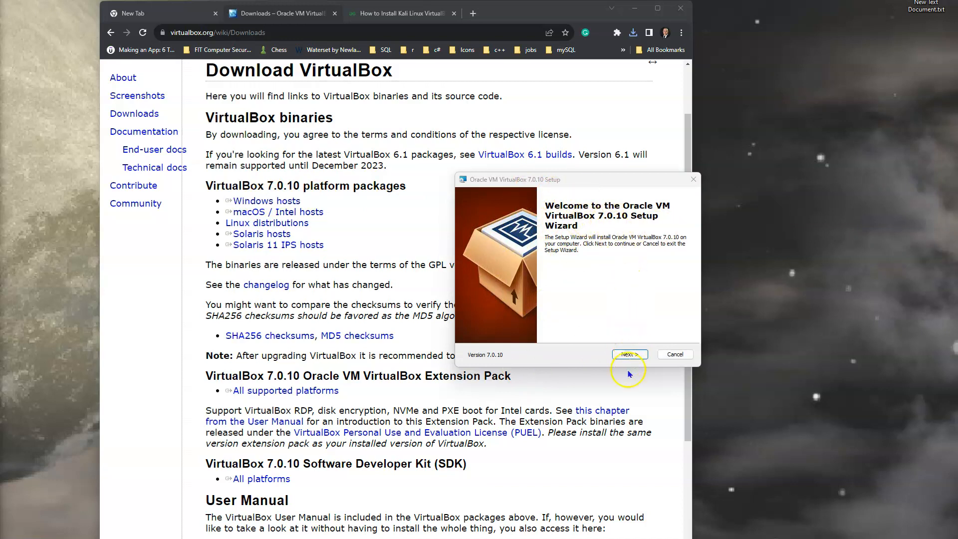
Step: Install VirtualBox 7.0.10 with the default features and location, accepting the network interface reset and the missing Python dependencies
click(631, 355)
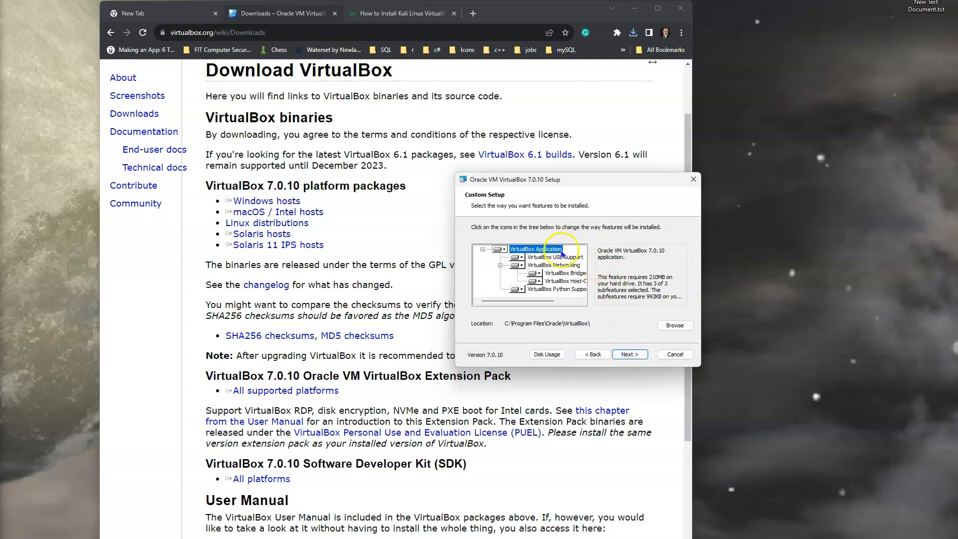
click(638, 359)
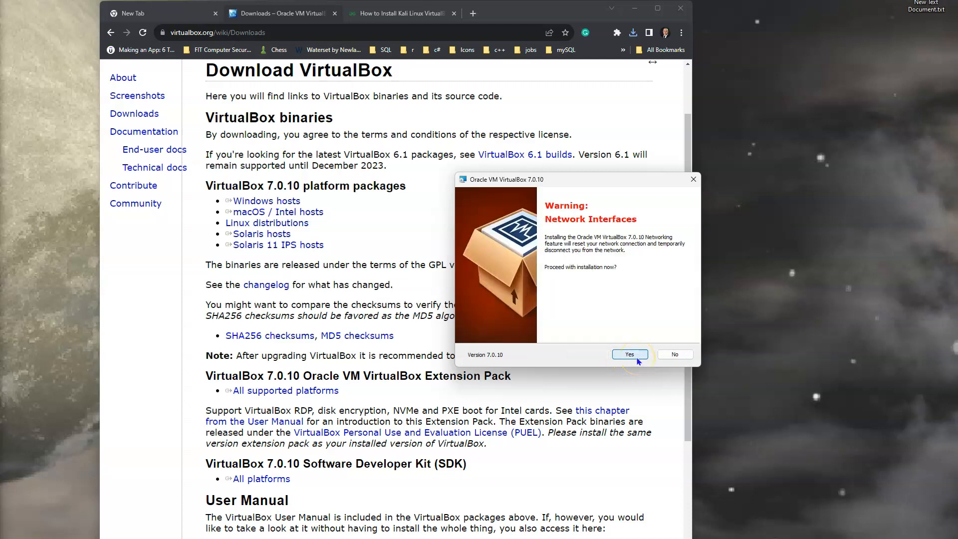
click(629, 355)
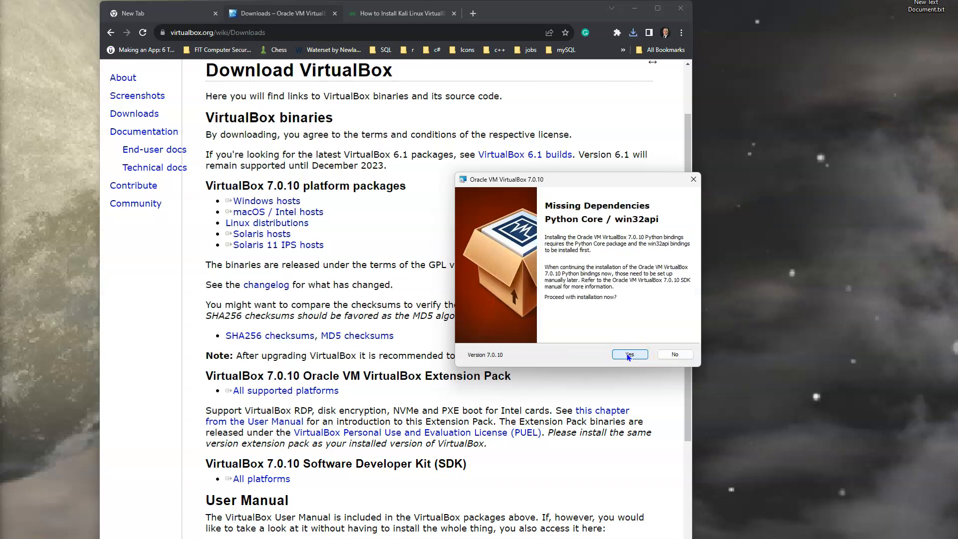
click(628, 356)
click(629, 355)
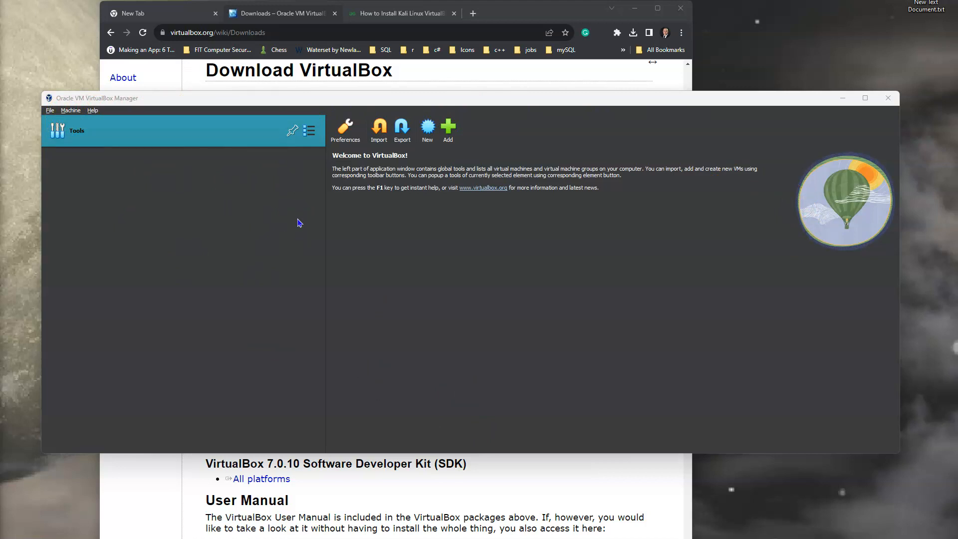
Step: Move the VirtualBox Manager window clear of the downloads page and get the 7.0.10 Extension Pack for all supported platforms
drag(355, 99, 580, 186)
drag(409, 184, 588, 159)
double_click(258, 381)
click(283, 263)
triple_click(369, 391)
click(385, 403)
drag(610, 162, 742, 166)
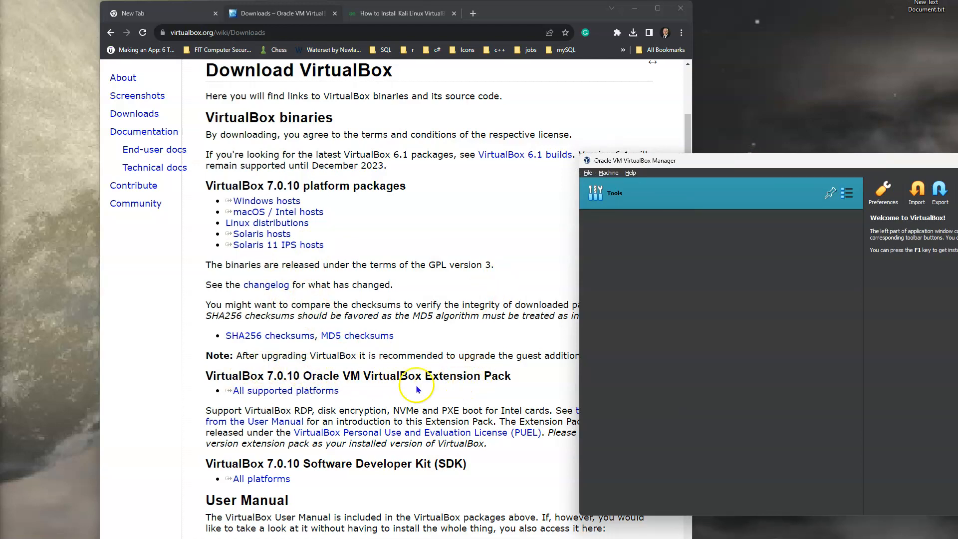
triple_click(284, 394)
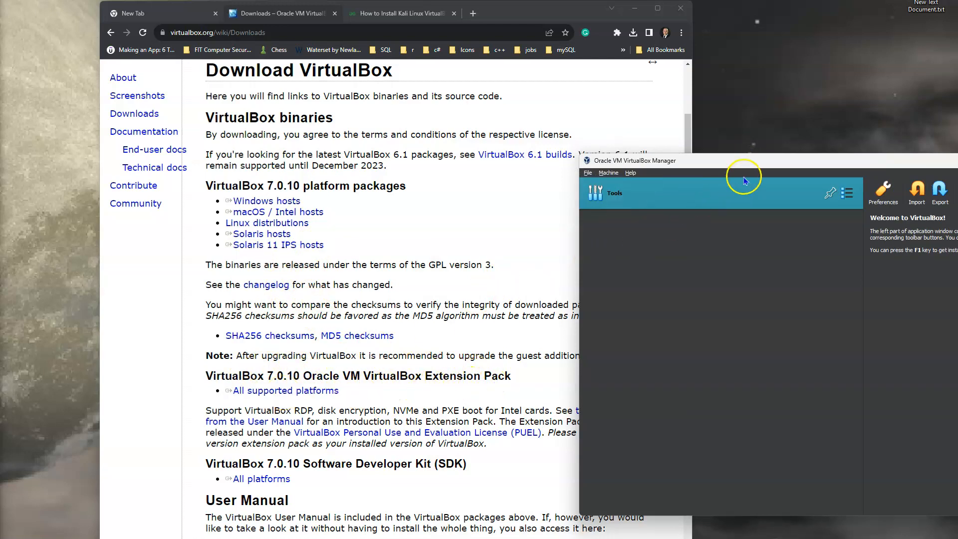
drag(756, 165, 221, 33)
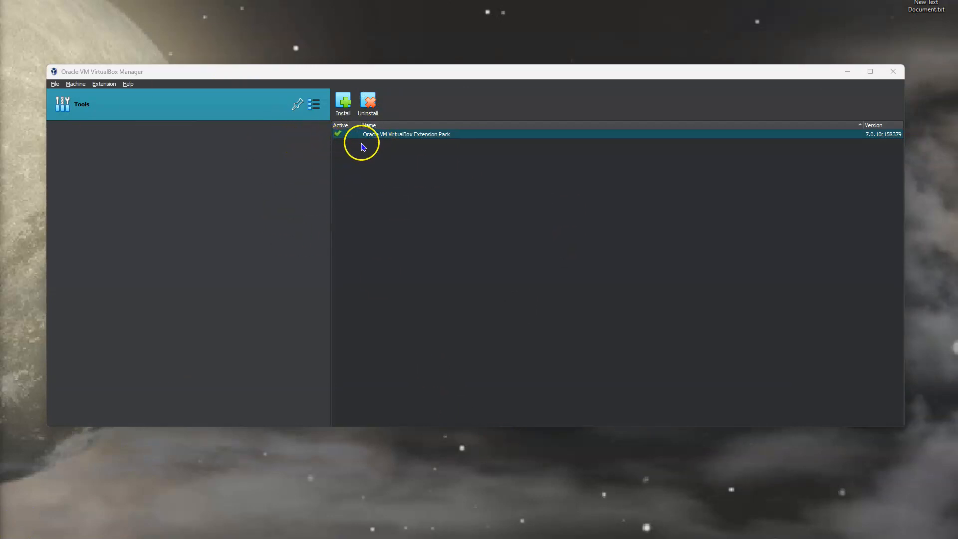
click(104, 84)
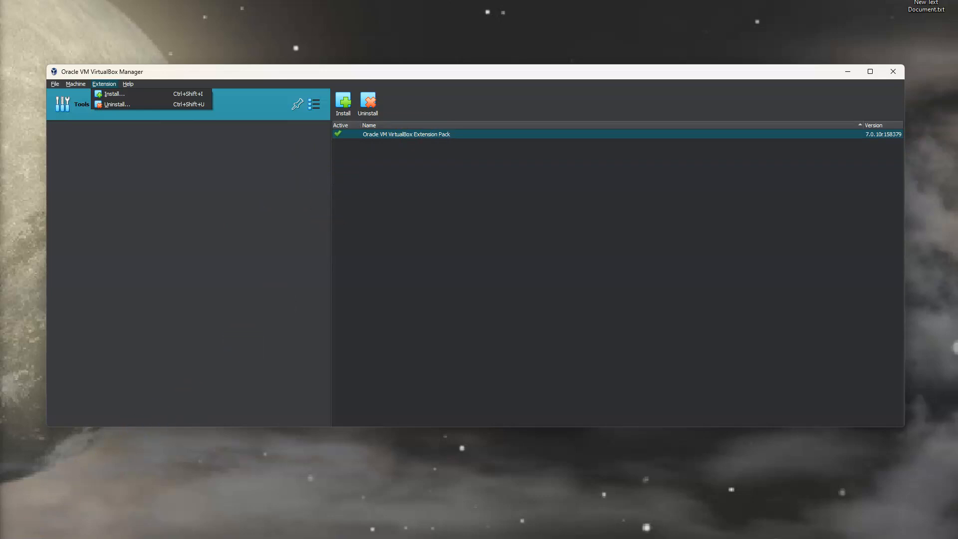
click(11, 63)
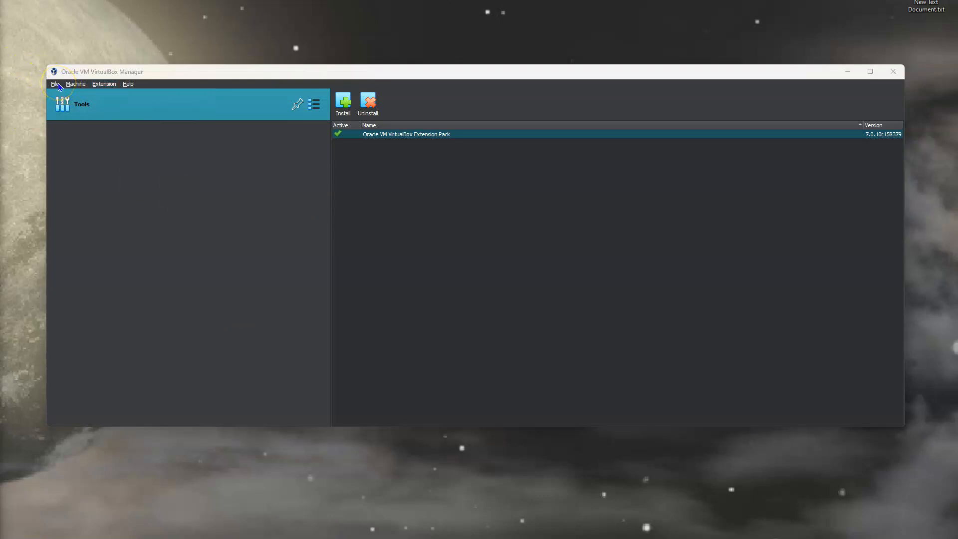
click(315, 107)
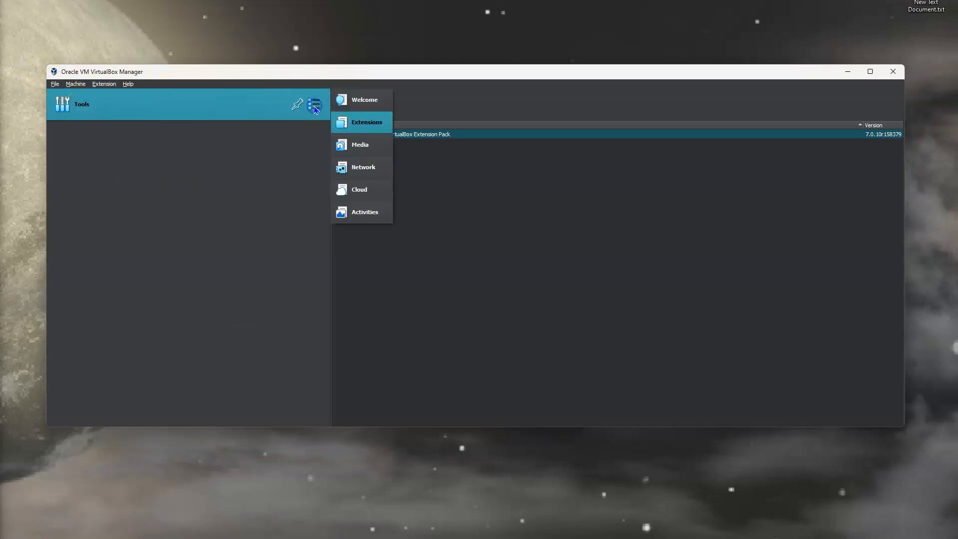
click(55, 84)
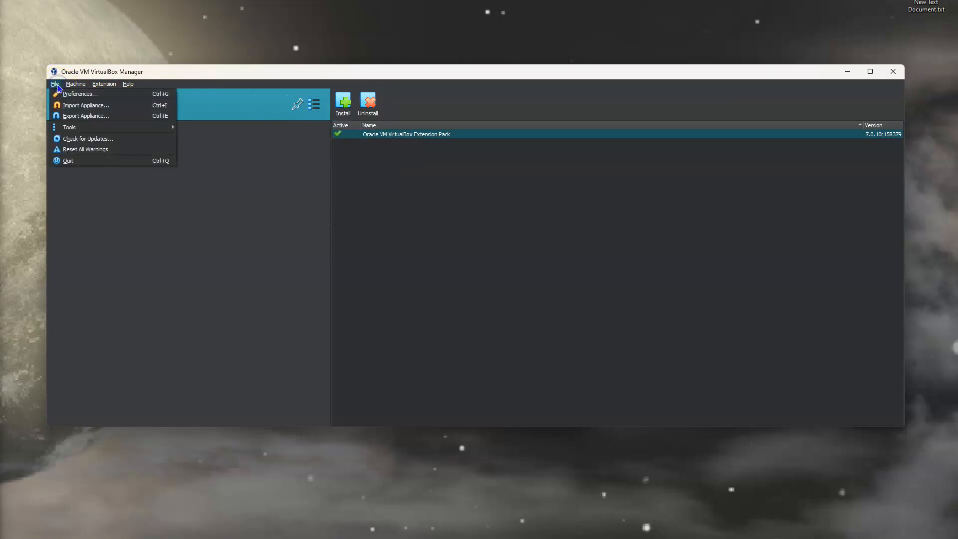
click(72, 84)
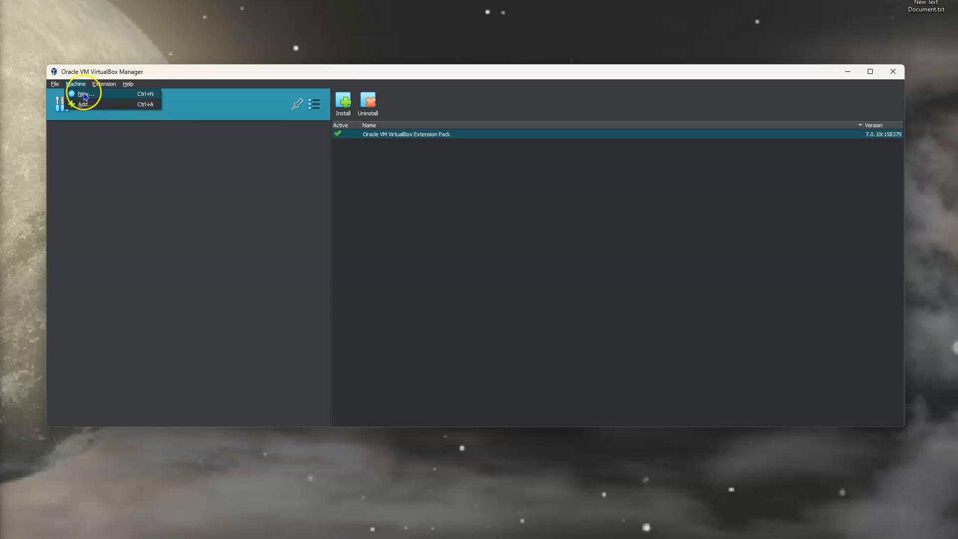
click(85, 95)
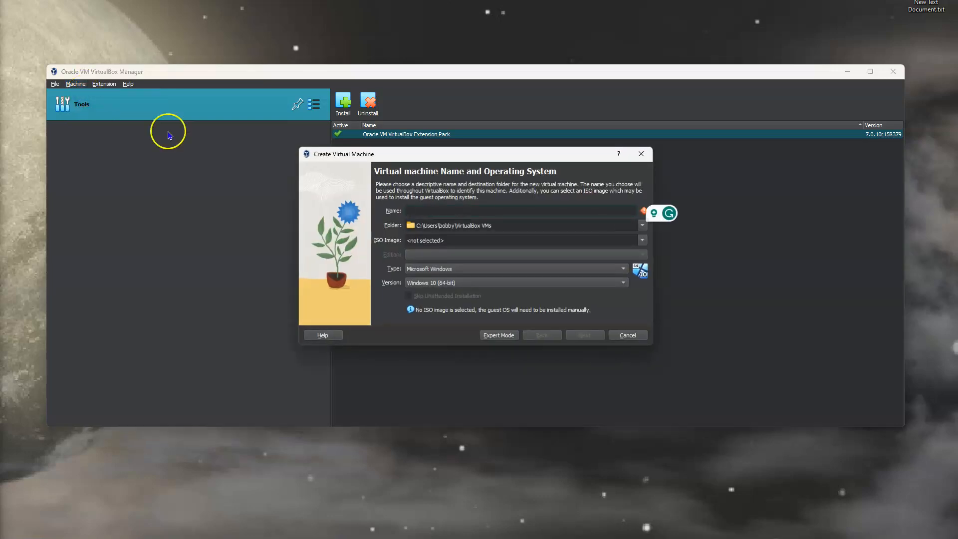
click(628, 335)
Step: Add the existing Kali virtual machine file from the kali-linux-2023.3-virtualbox-amd64 folder in SoftwareLic to VirtualBox Manager
click(74, 84)
click(80, 104)
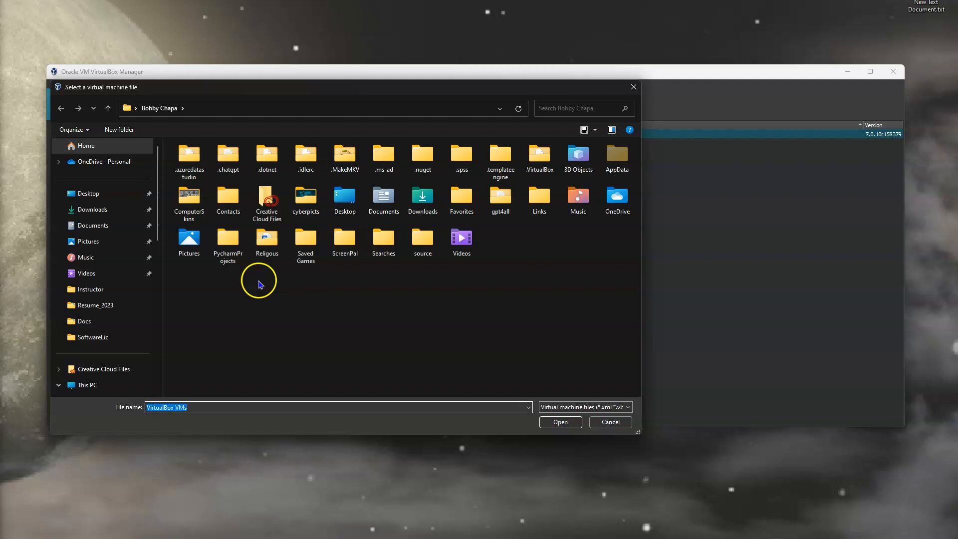
click(93, 337)
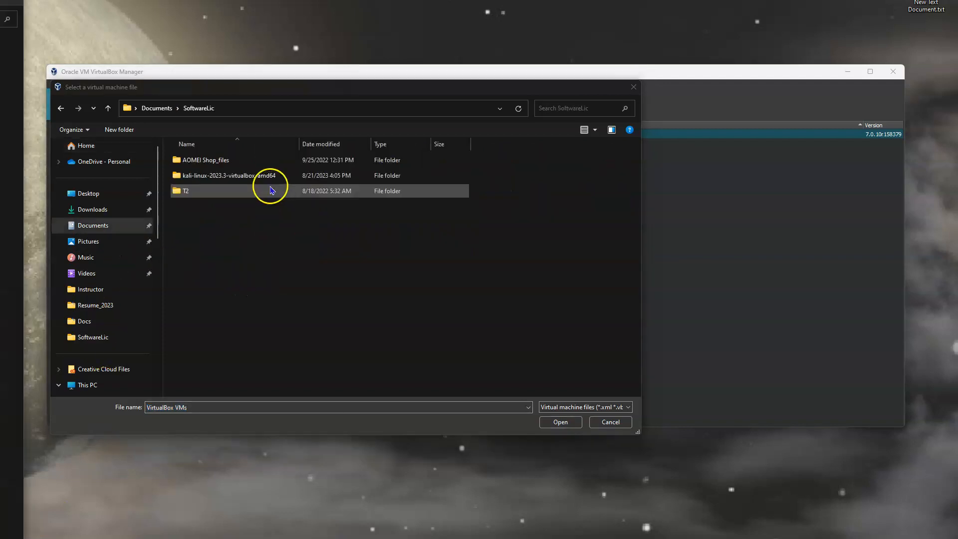
double_click(260, 175)
click(258, 159)
click(553, 421)
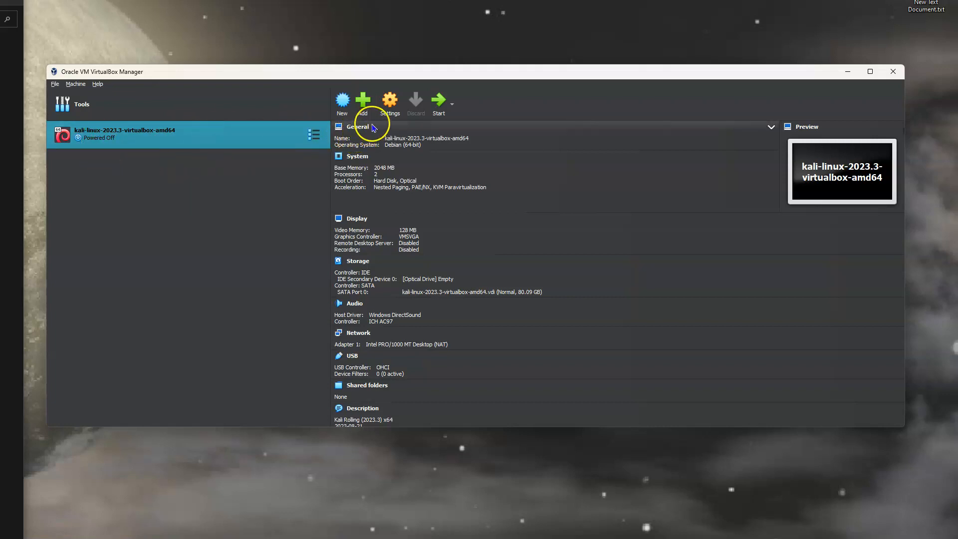
Step: Examine the Kali virtual machine's general settings, covering the advanced options, description and disk encryption
click(388, 106)
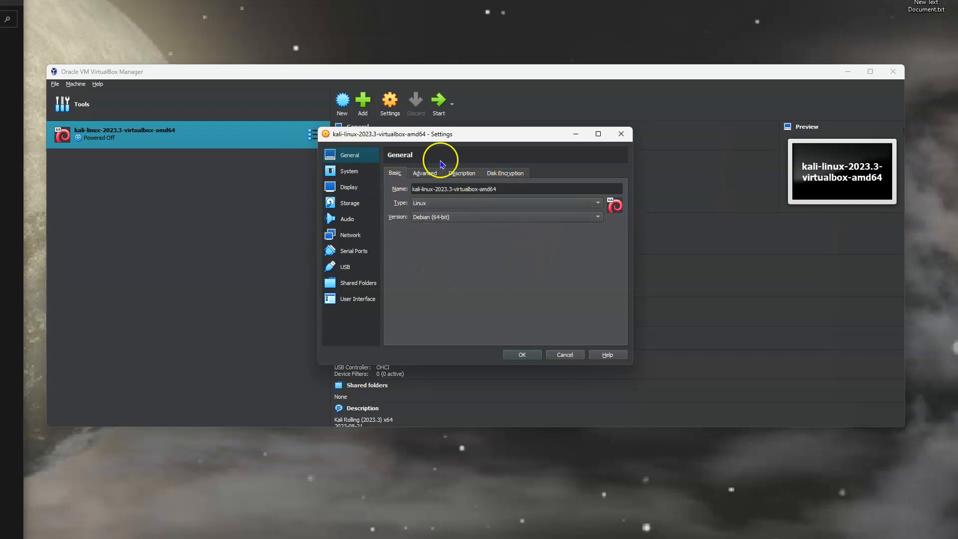
click(425, 179)
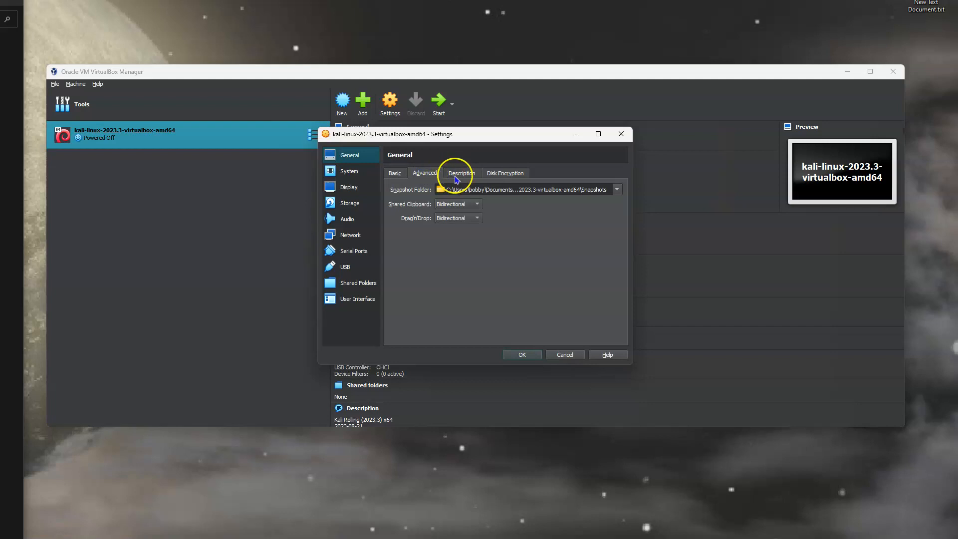
click(459, 178)
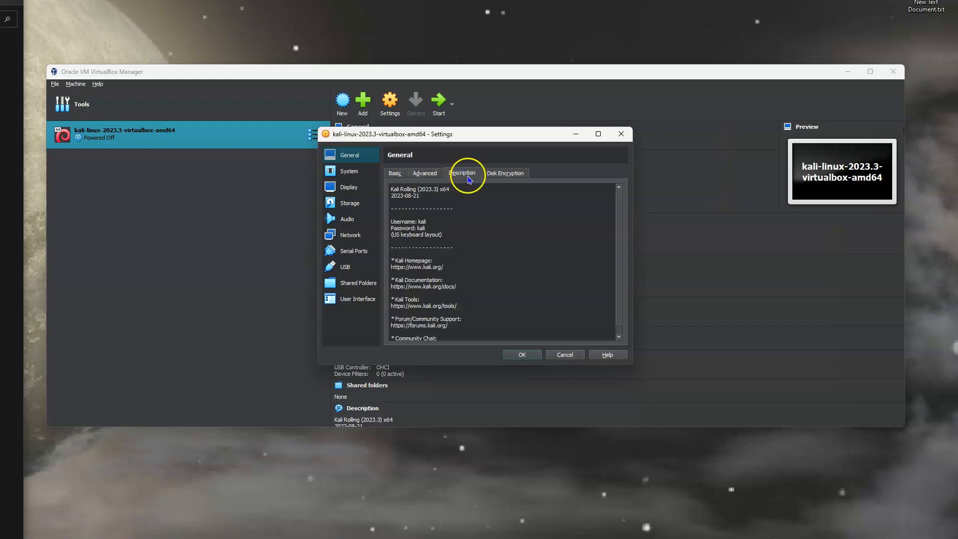
click(506, 173)
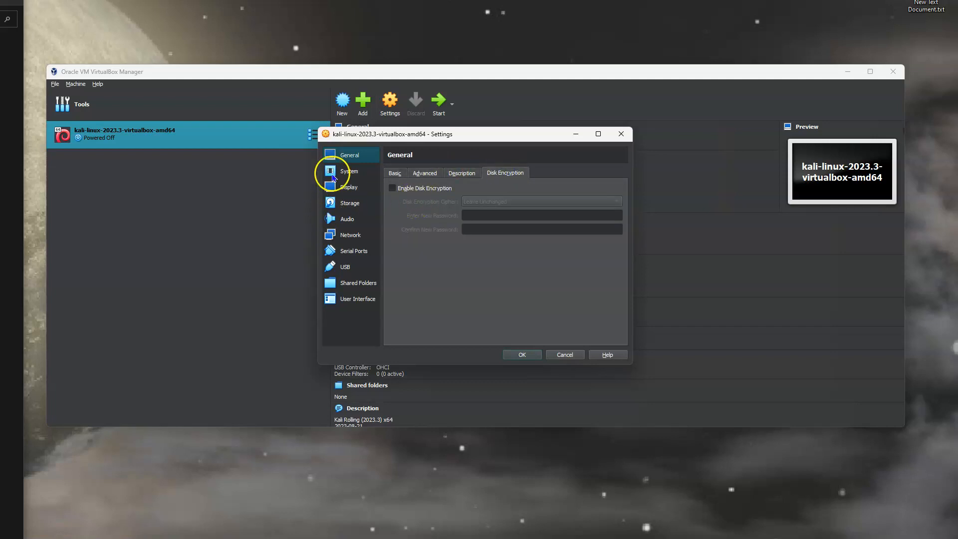
Step: Set the Kali virtual machine's base memory to 4096 MB in its system settings
click(335, 173)
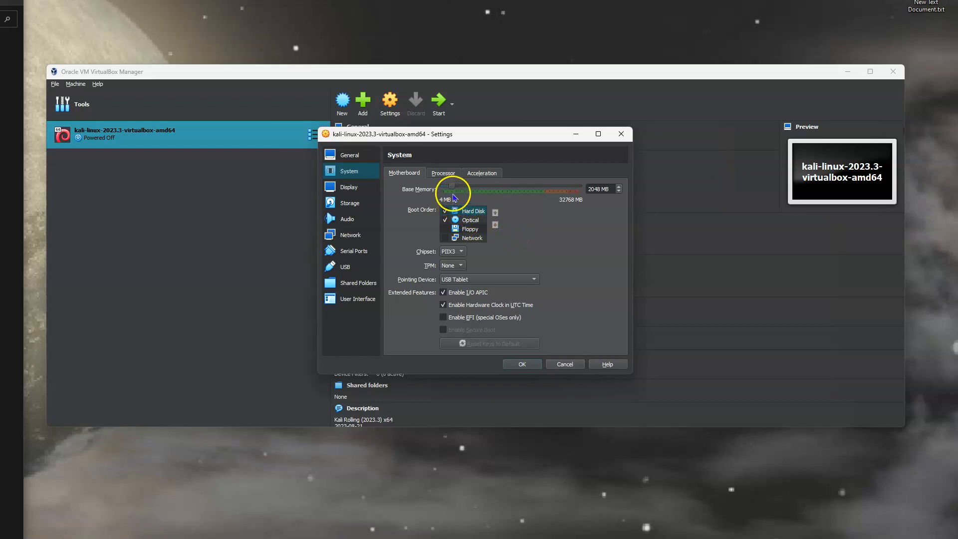
click(455, 187)
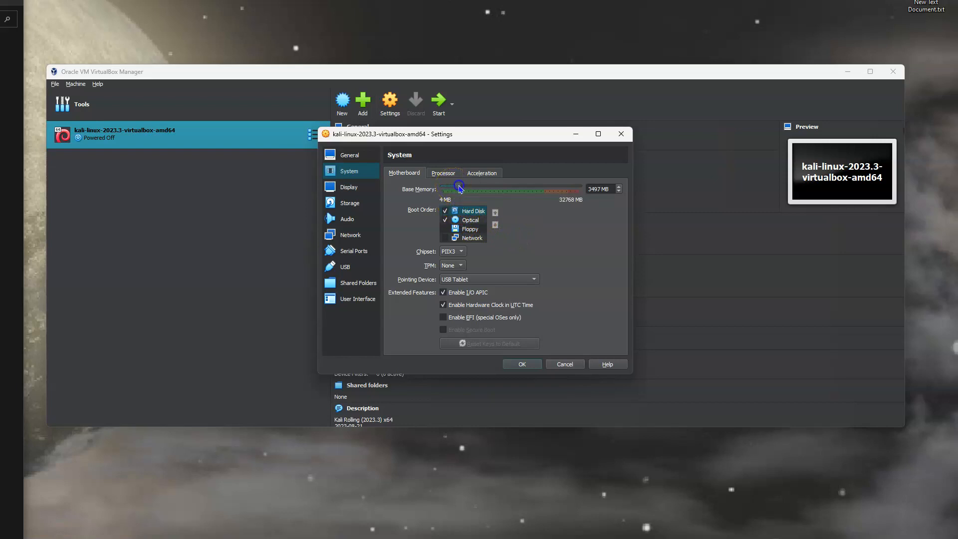
click(506, 264)
Step: Examine the Kali machine's processor, acceleration, display, storage, audio, network and USB settings
click(445, 173)
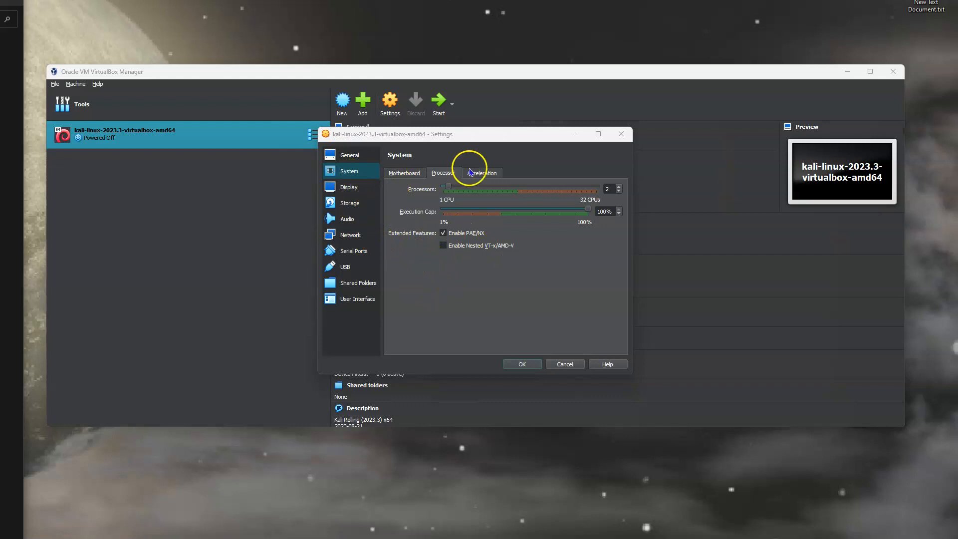
click(480, 175)
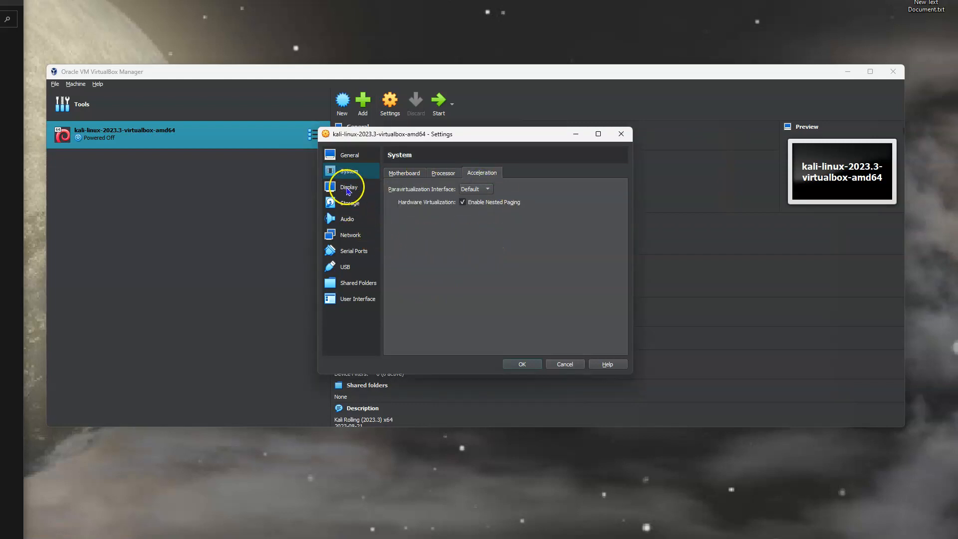
click(348, 190)
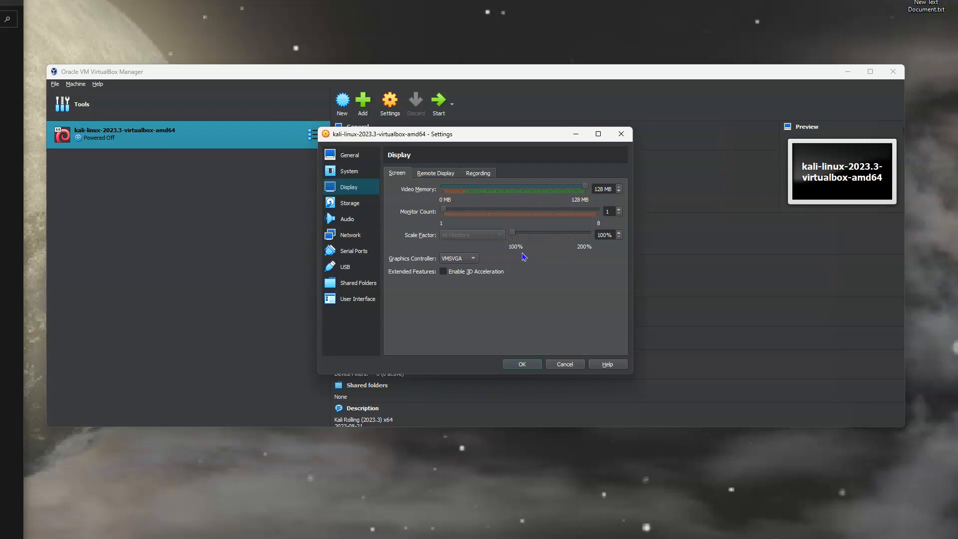
click(342, 205)
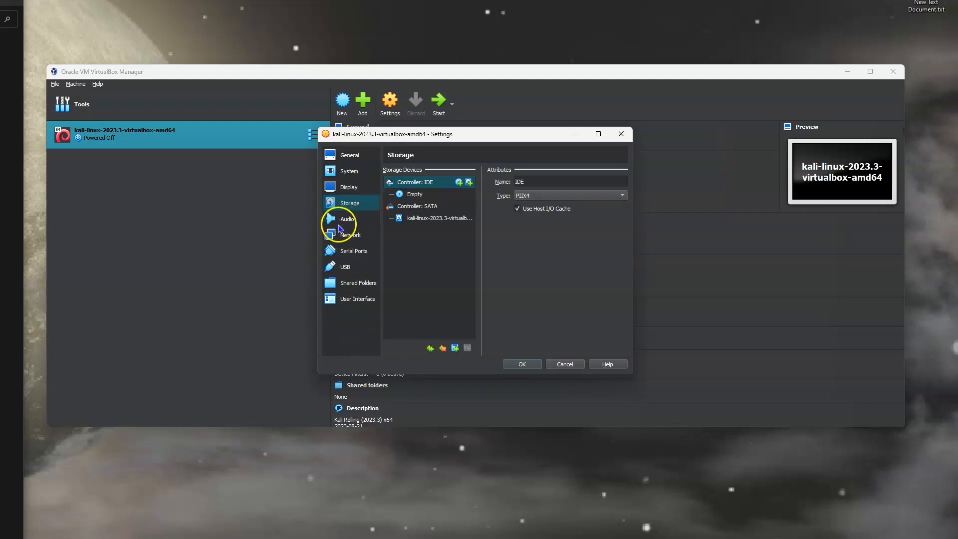
click(339, 224)
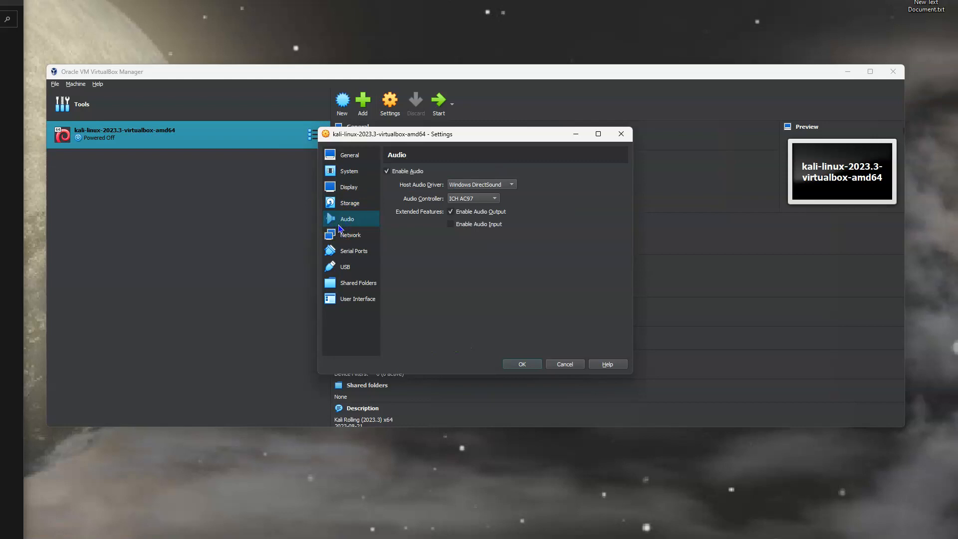
click(341, 236)
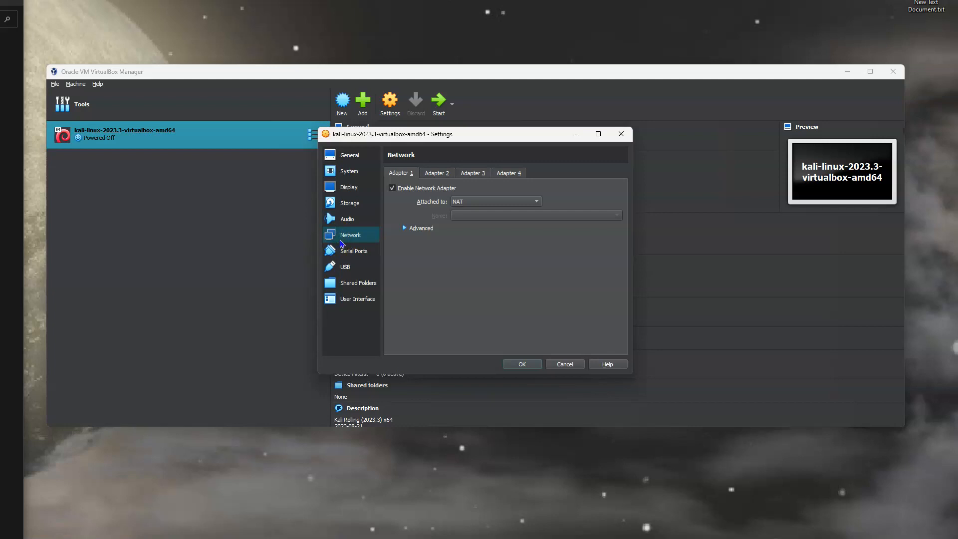
click(346, 270)
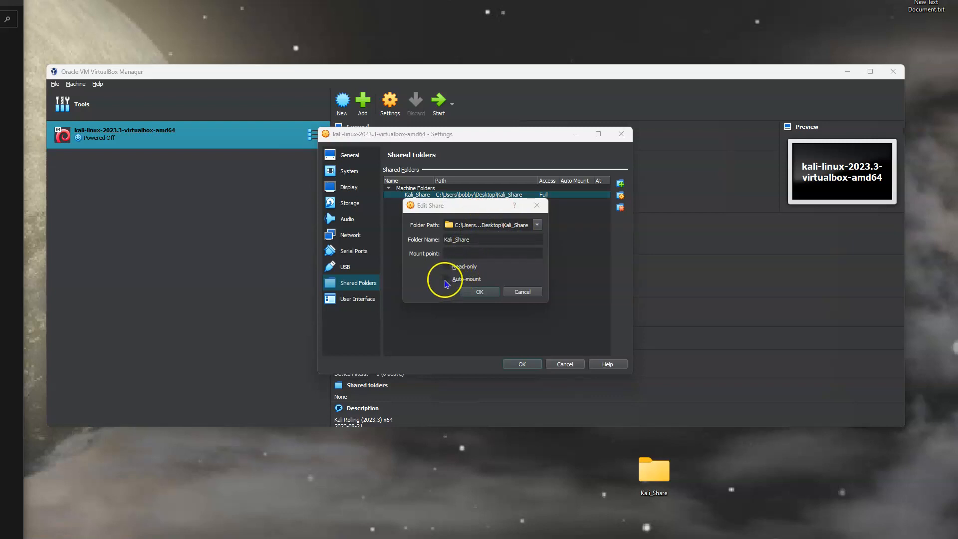
Step: Enable auto-mount for the Kali_Share shared folder, check the user interface options and save the machine settings
click(446, 280)
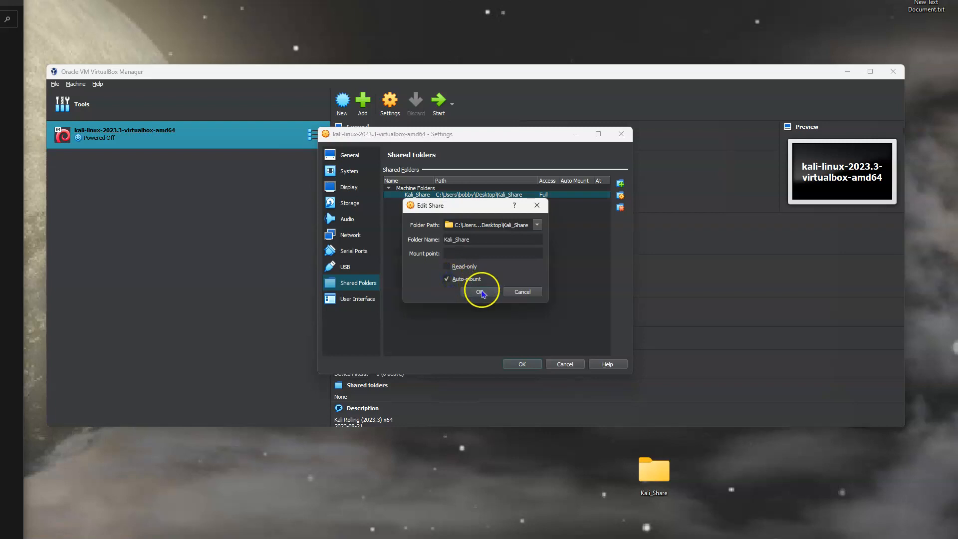
click(481, 292)
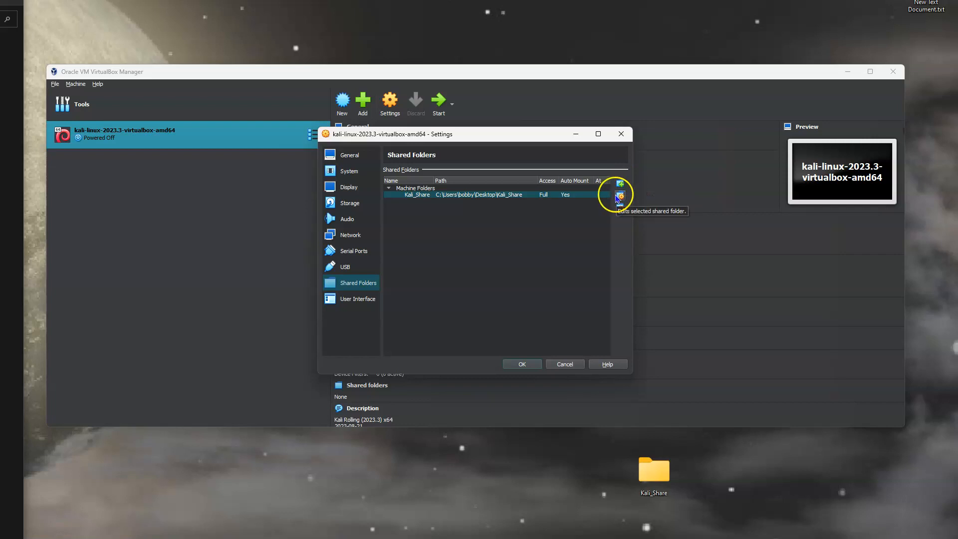
click(622, 196)
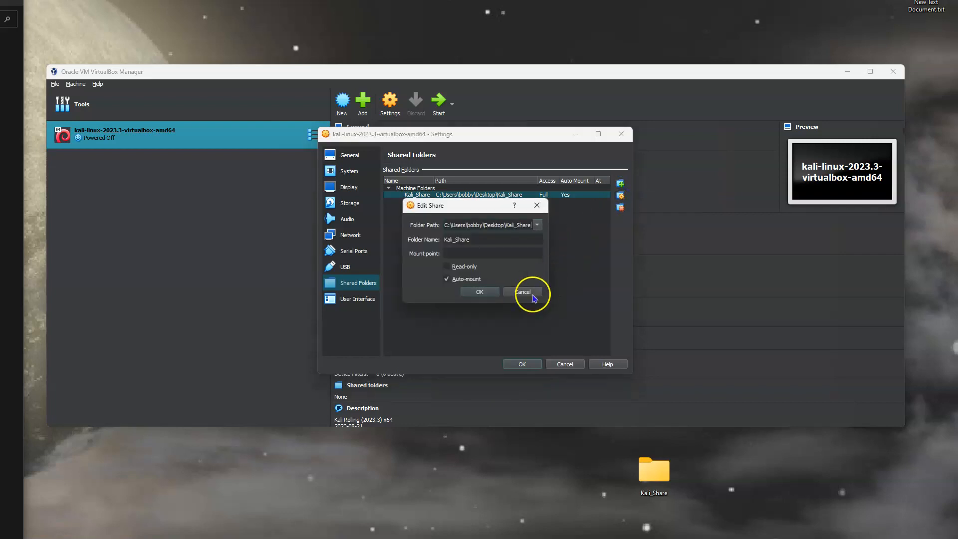
click(515, 291)
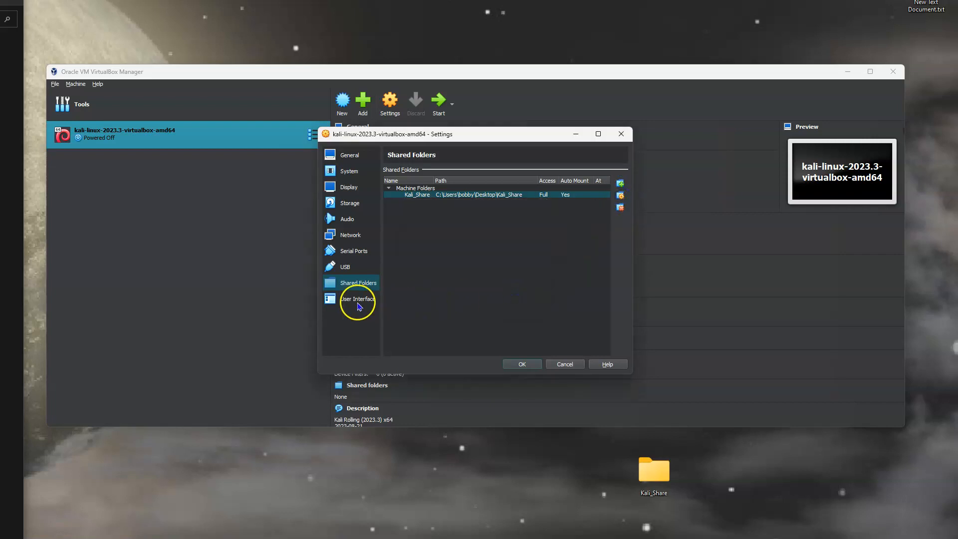
click(357, 301)
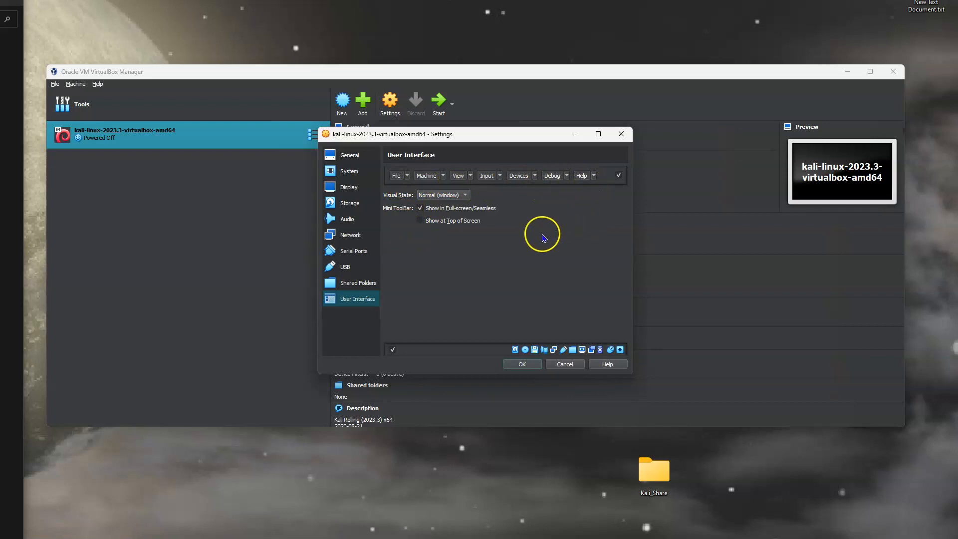
click(521, 363)
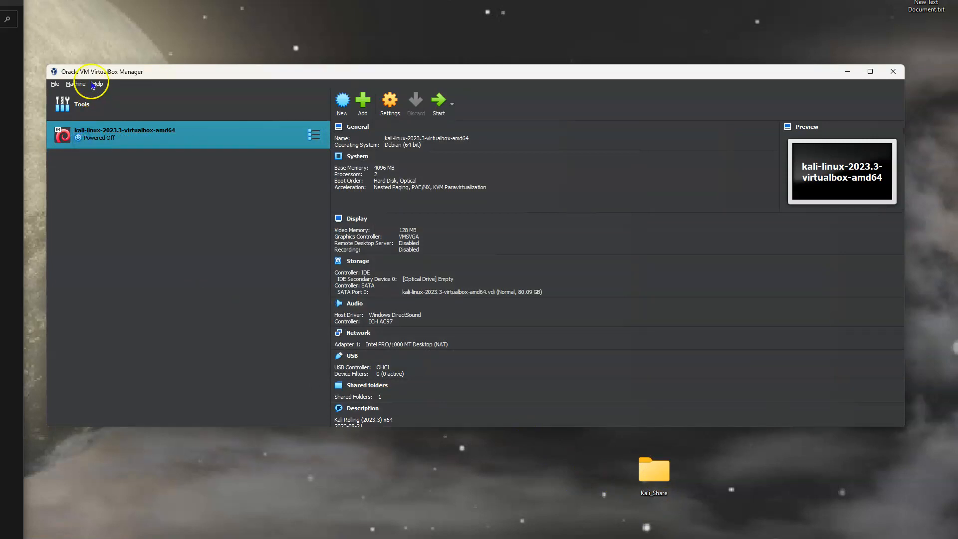
Step: Start the Kali virtual machine and log in with the default username and the account password
click(315, 134)
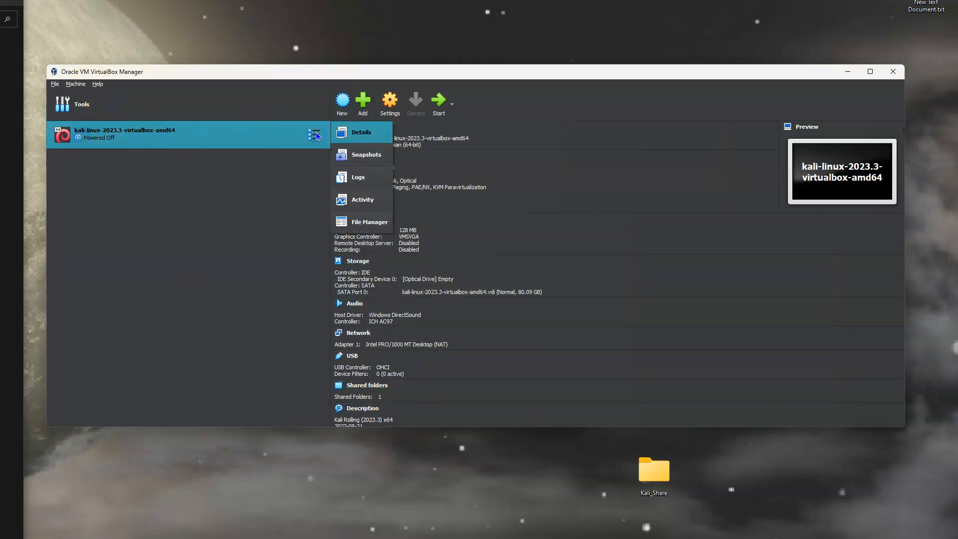
click(437, 103)
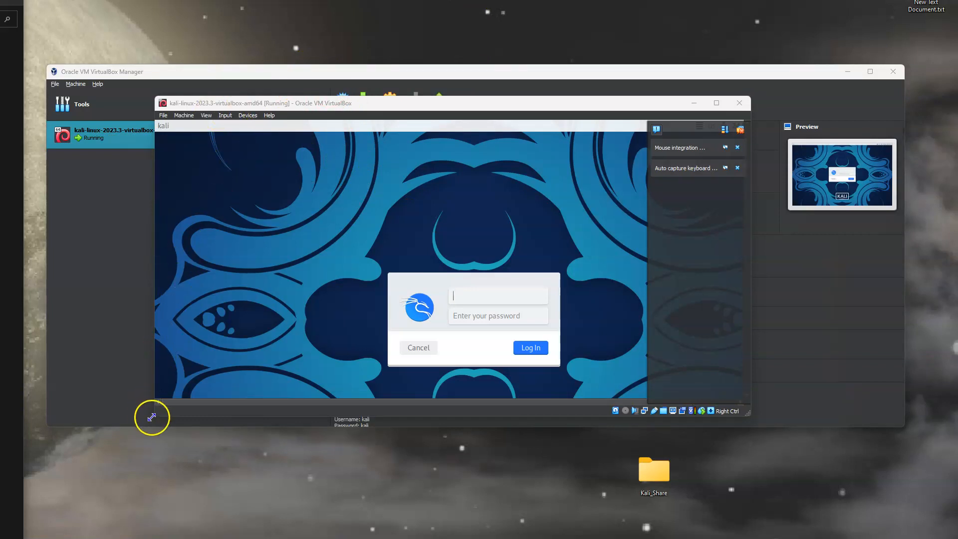
drag(149, 415, 78, 488)
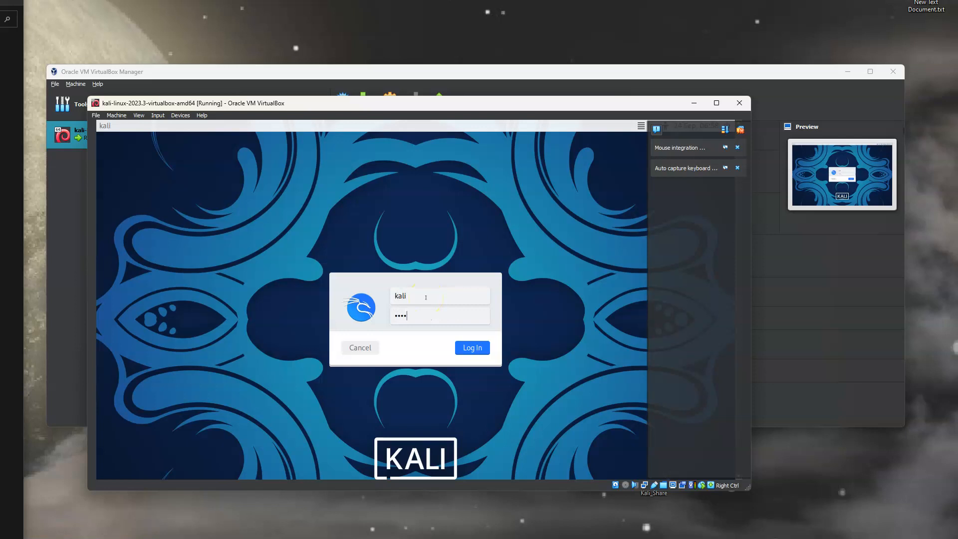
key(Return)
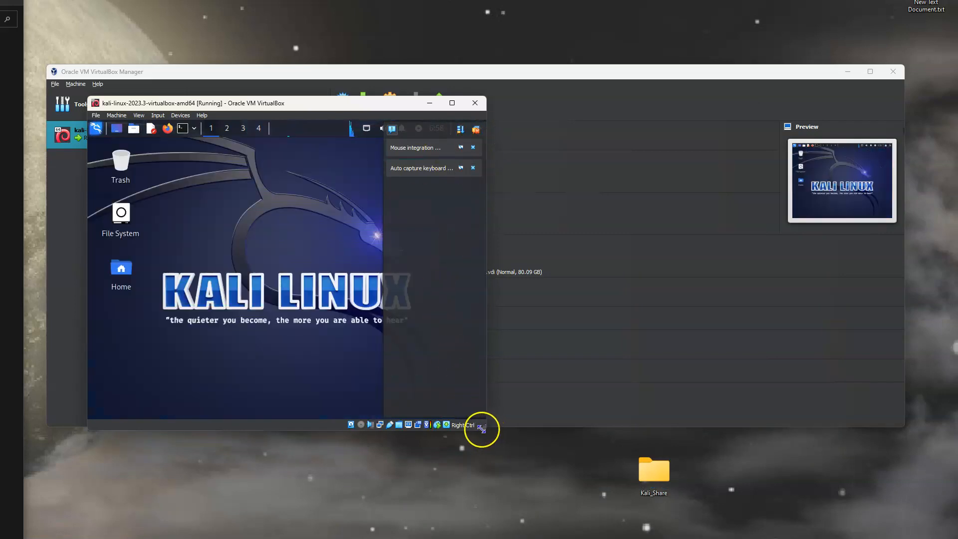
Step: Enlarge the running Kali virtual machine's window and open a terminal on the Kali desktop
drag(483, 427, 804, 464)
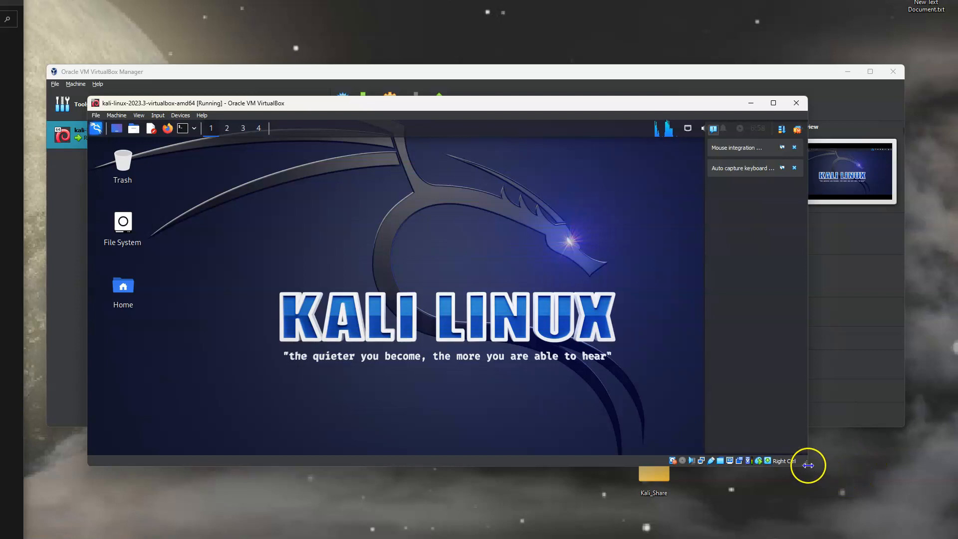
drag(807, 464, 834, 509)
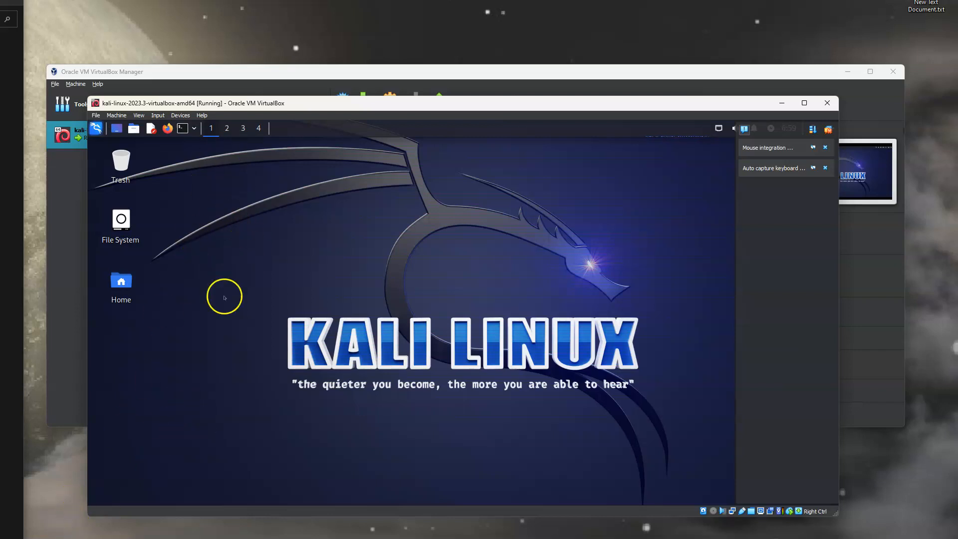
click(183, 129)
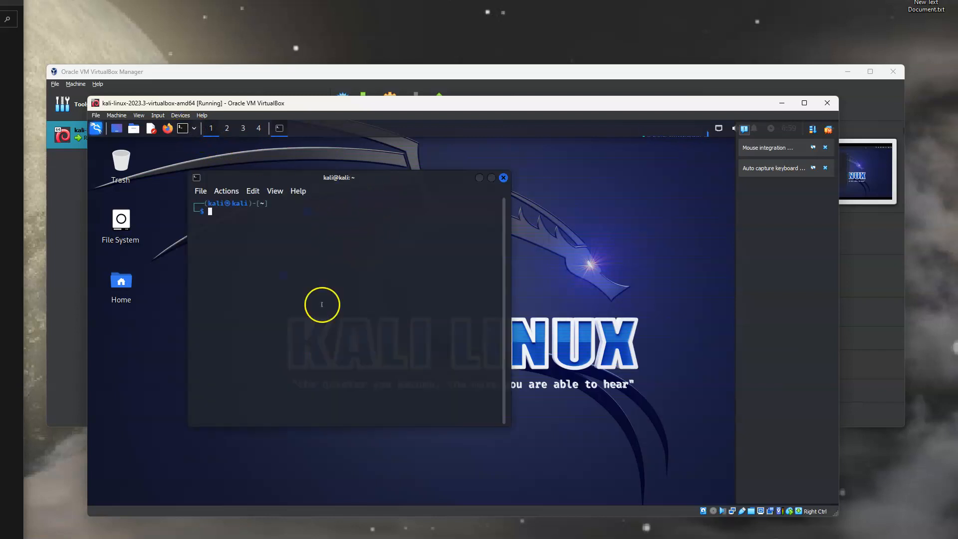